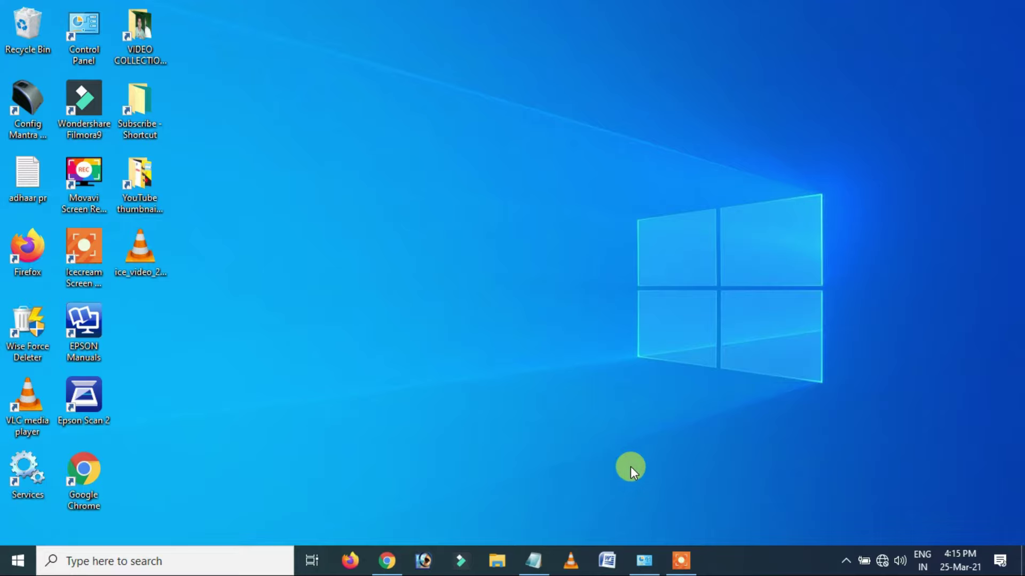
Find the Windows System folder in the list of installed apps and expand it
click(17, 560)
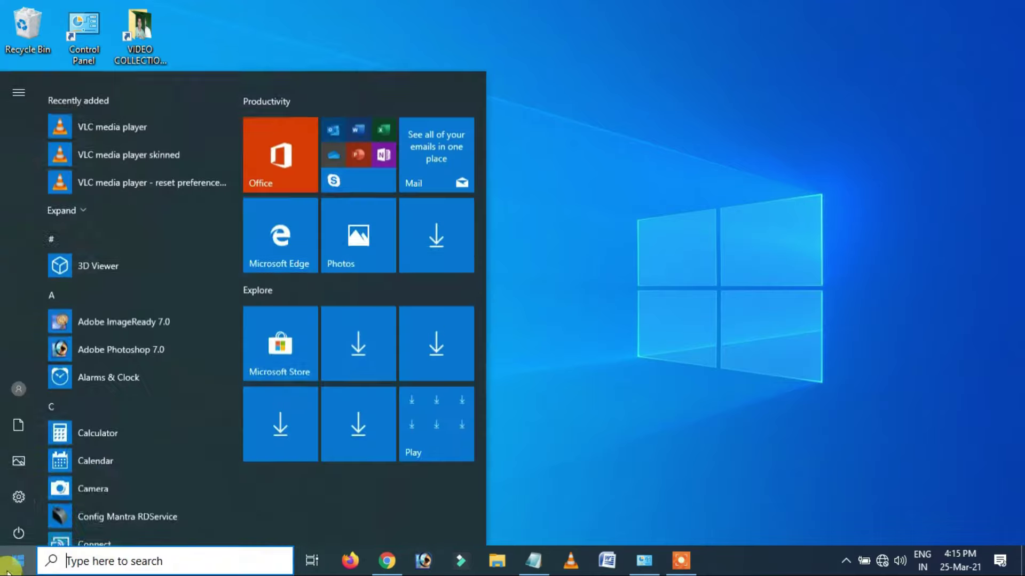
scroll(129, 398, down, 15)
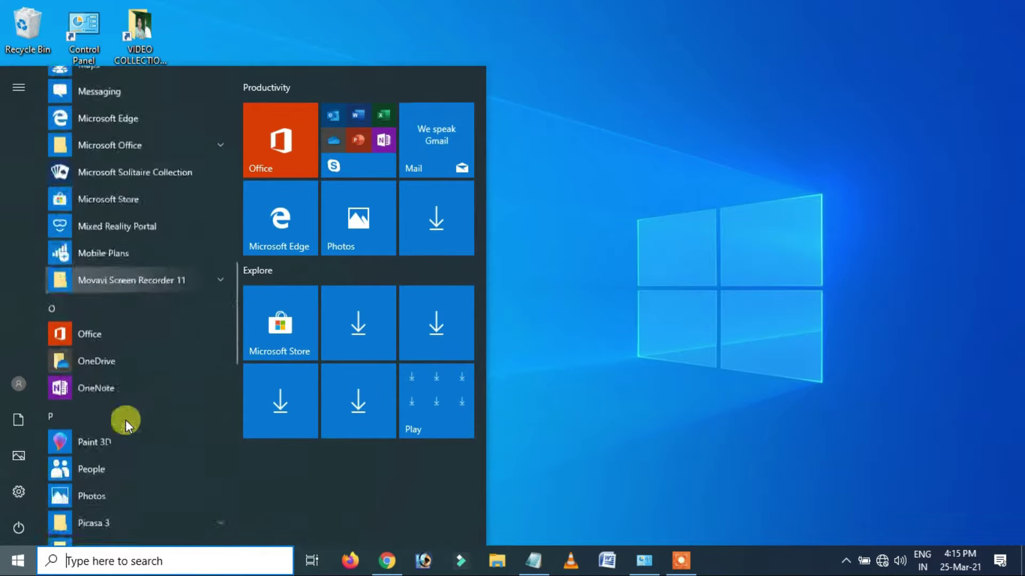
scroll(124, 438, down, 8)
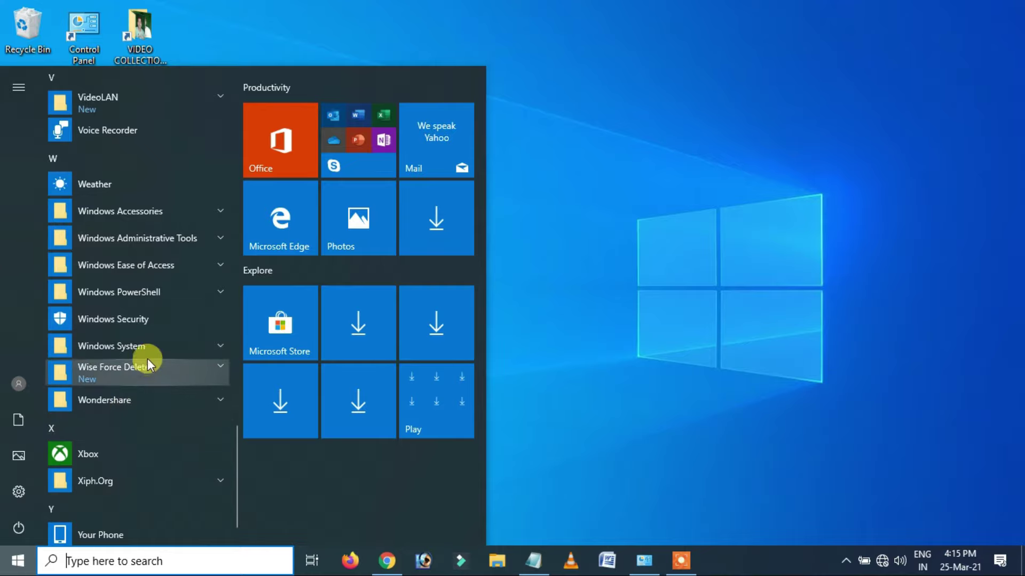
click(143, 345)
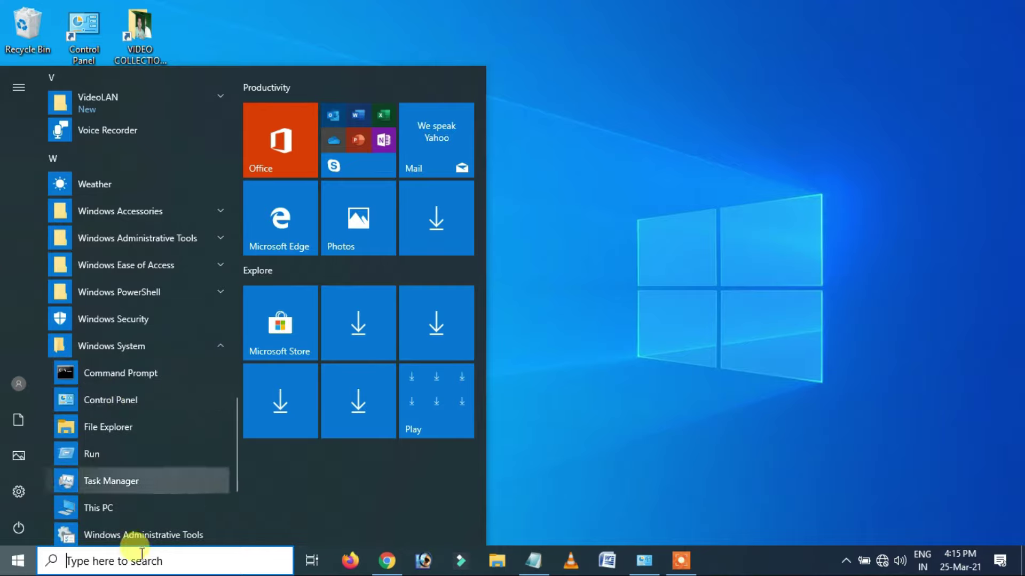
Search Windows for "con" and open Control Panel from the results
click(108, 566)
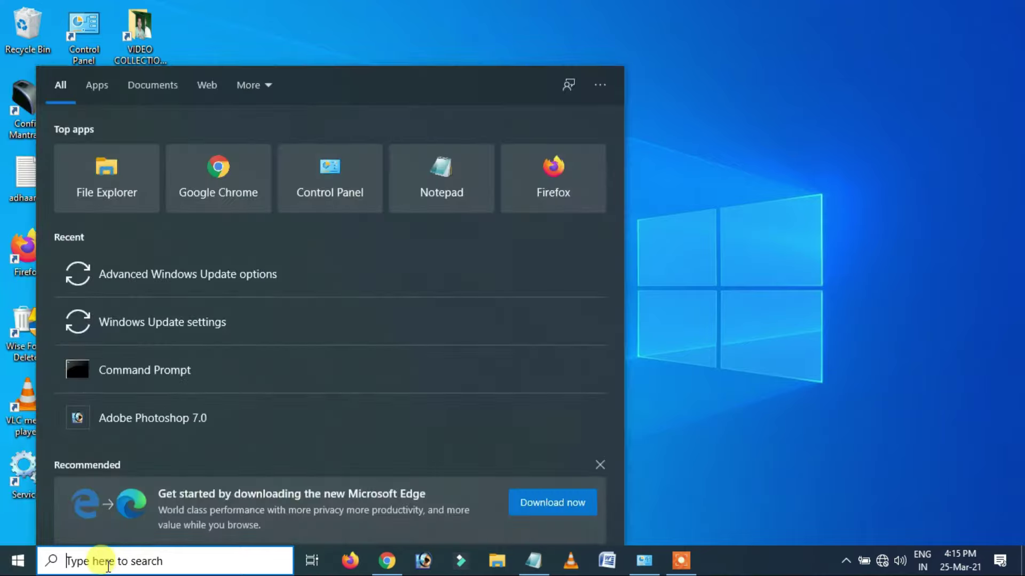
text(can)
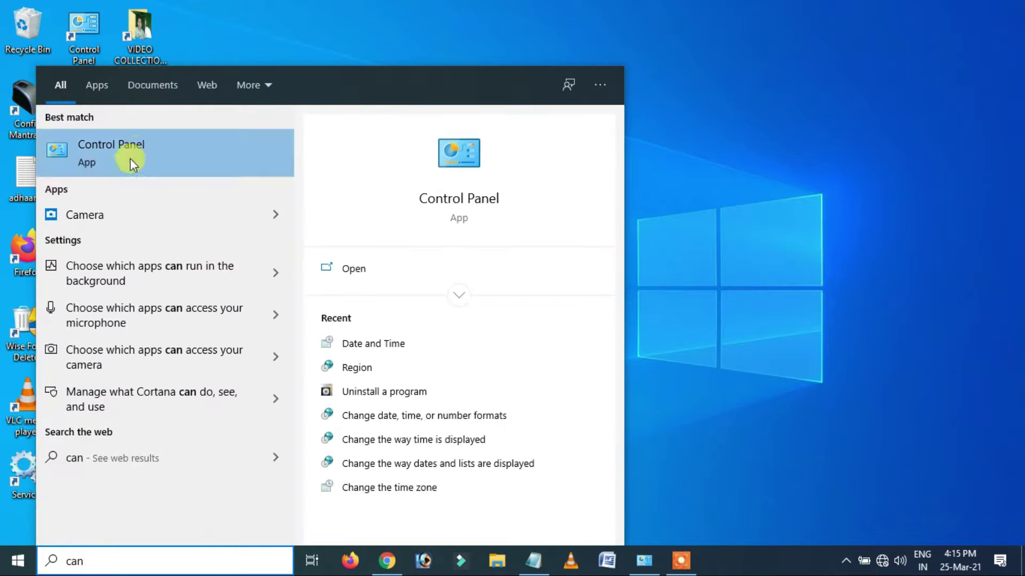
key(BackSpace)
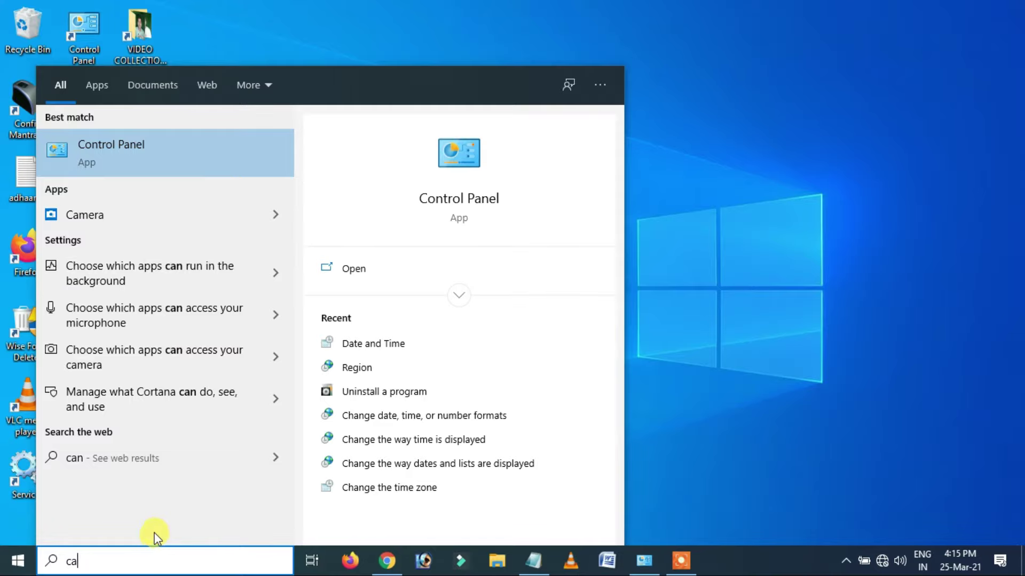
key(BackSpace)
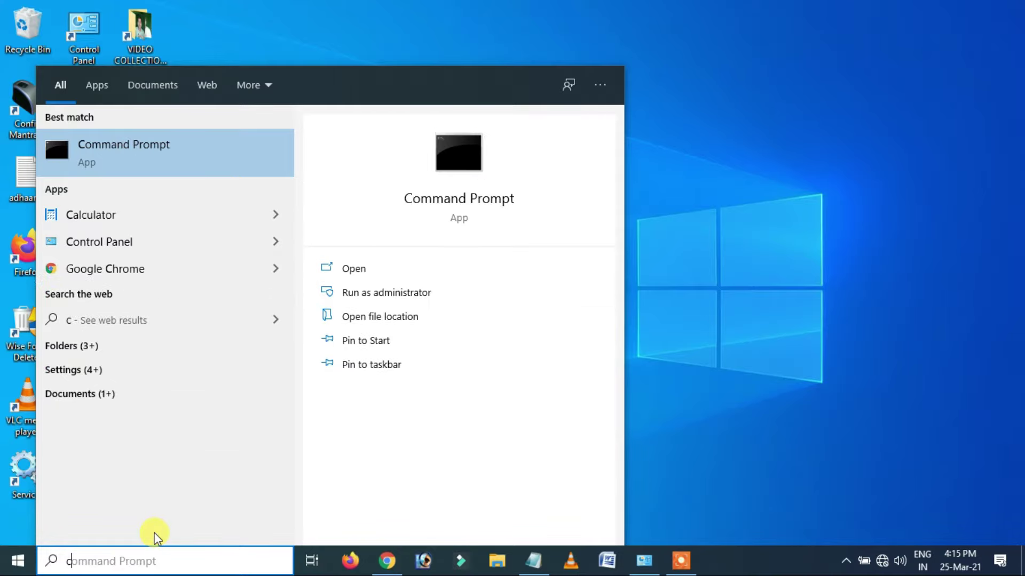
text(on)
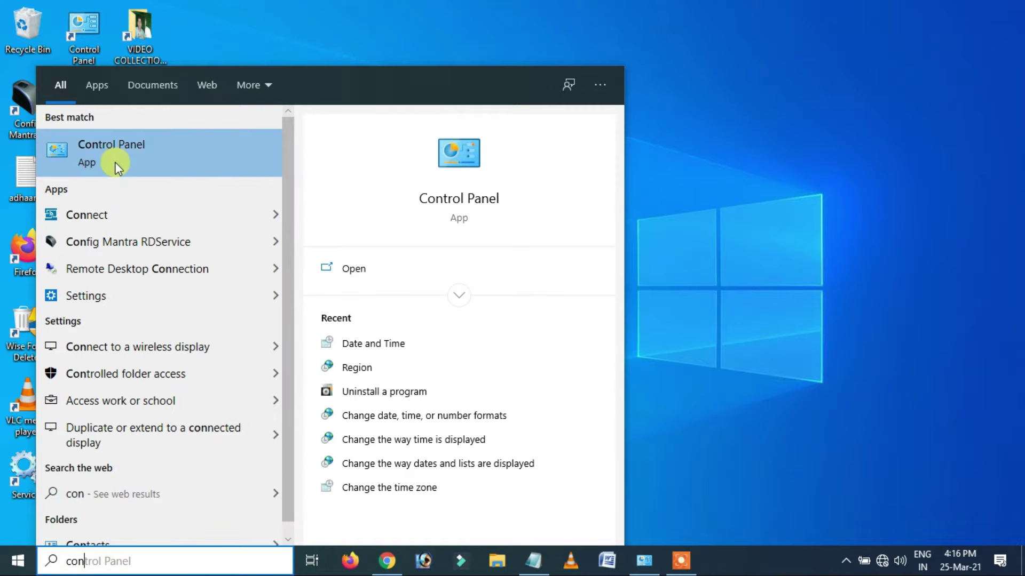
click(114, 145)
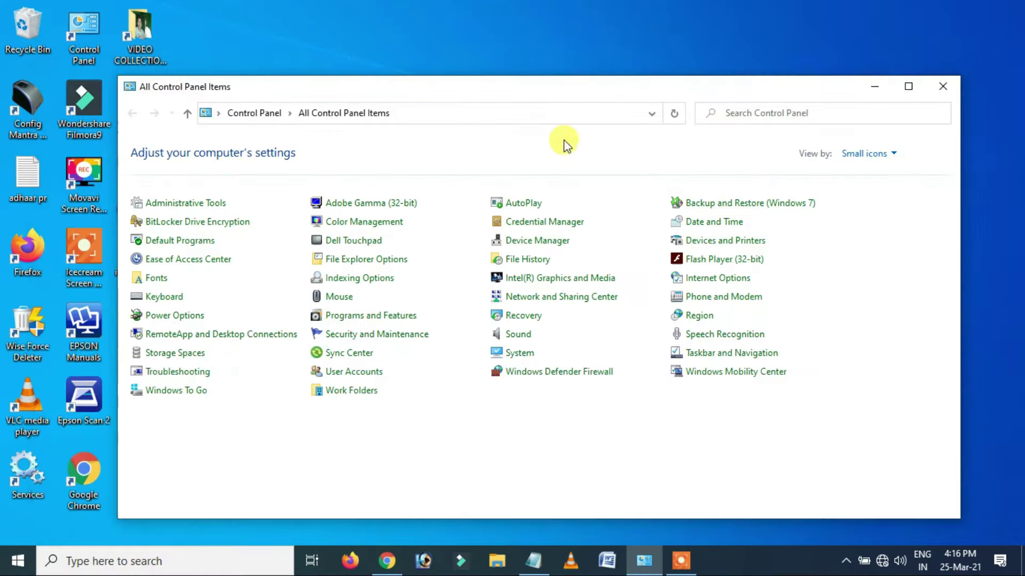
Maximize the Control Panel window and switch its item view to Category and back to Small icons
click(906, 86)
click(924, 76)
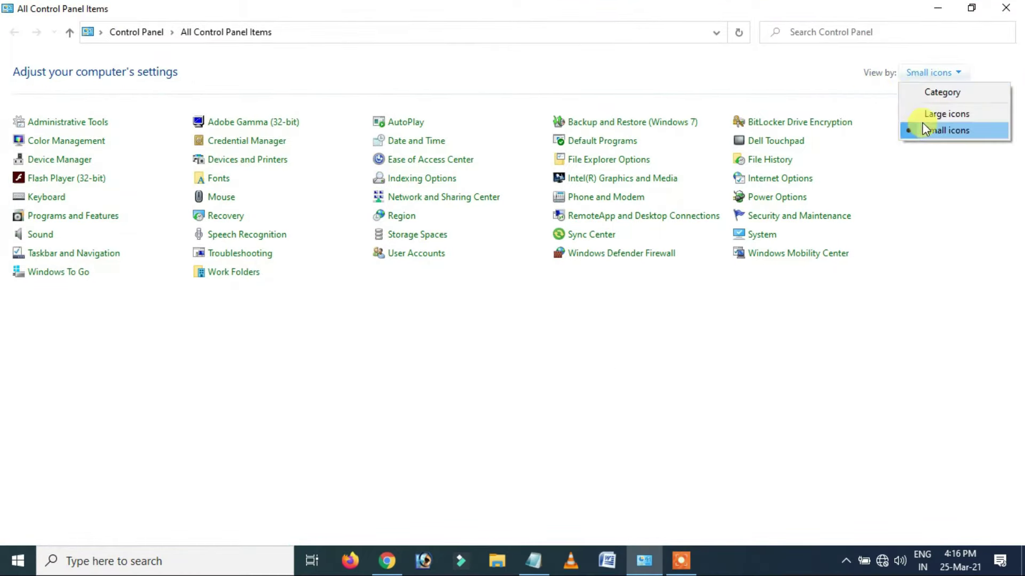
click(927, 95)
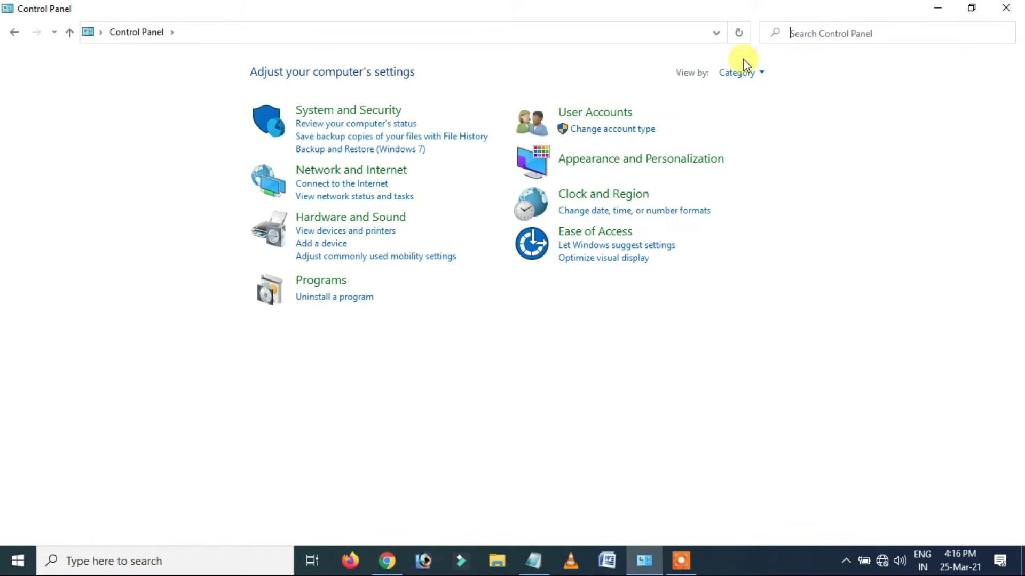
click(746, 75)
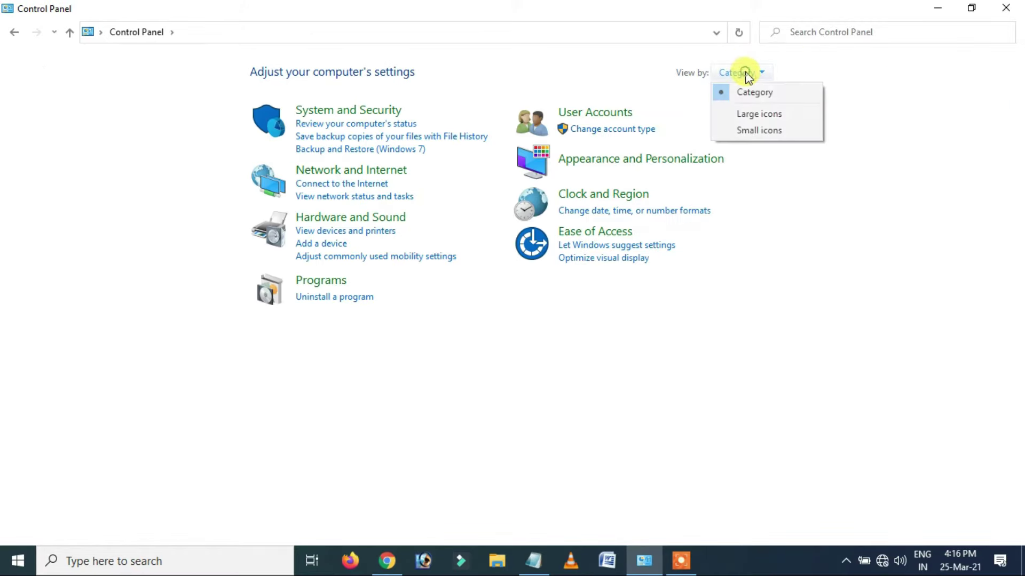
click(758, 129)
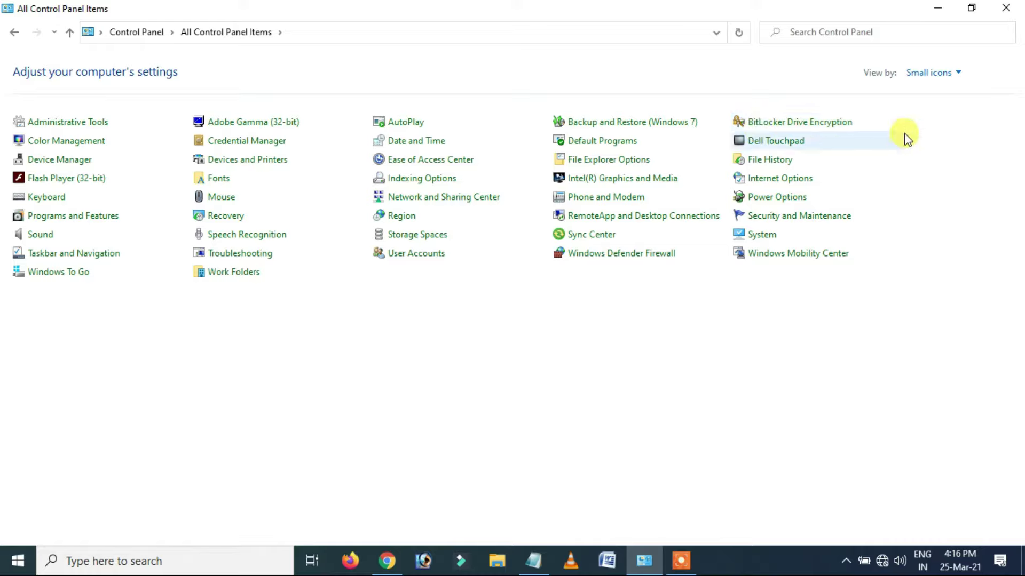
click(928, 74)
click(937, 128)
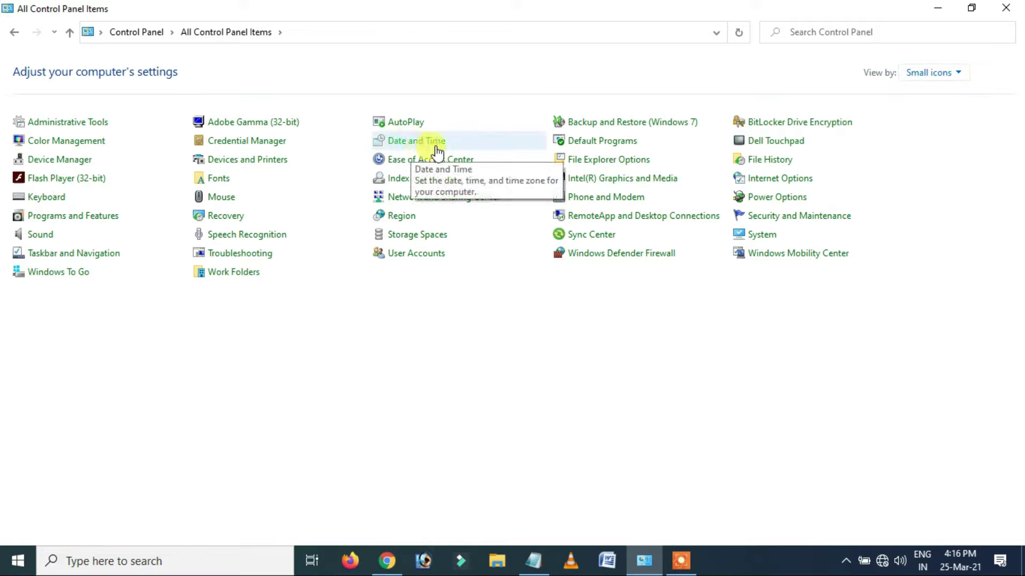
Open Date and Time from Control Panel and accept the computer's date and time as set
click(418, 142)
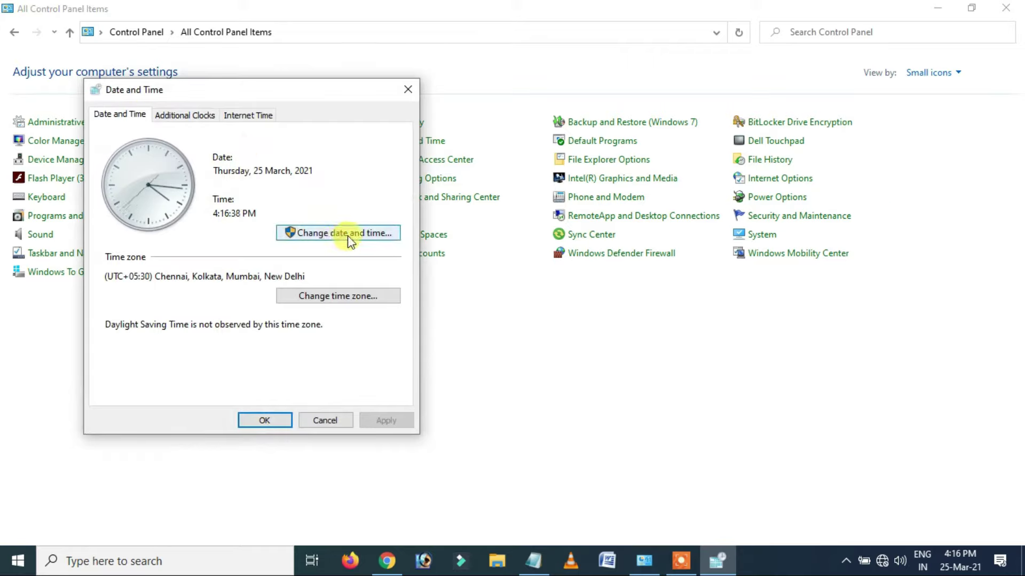
click(368, 237)
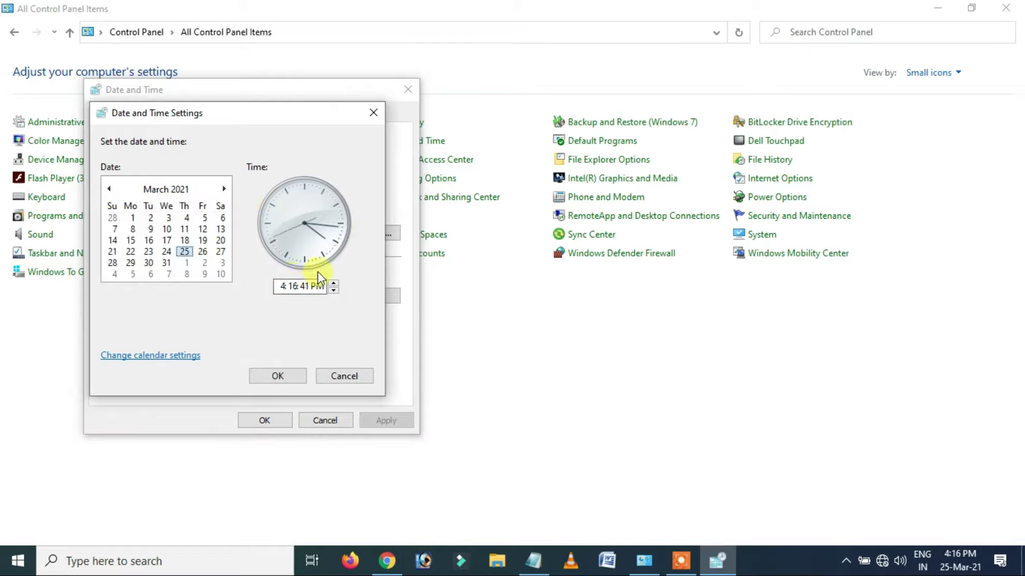
click(283, 376)
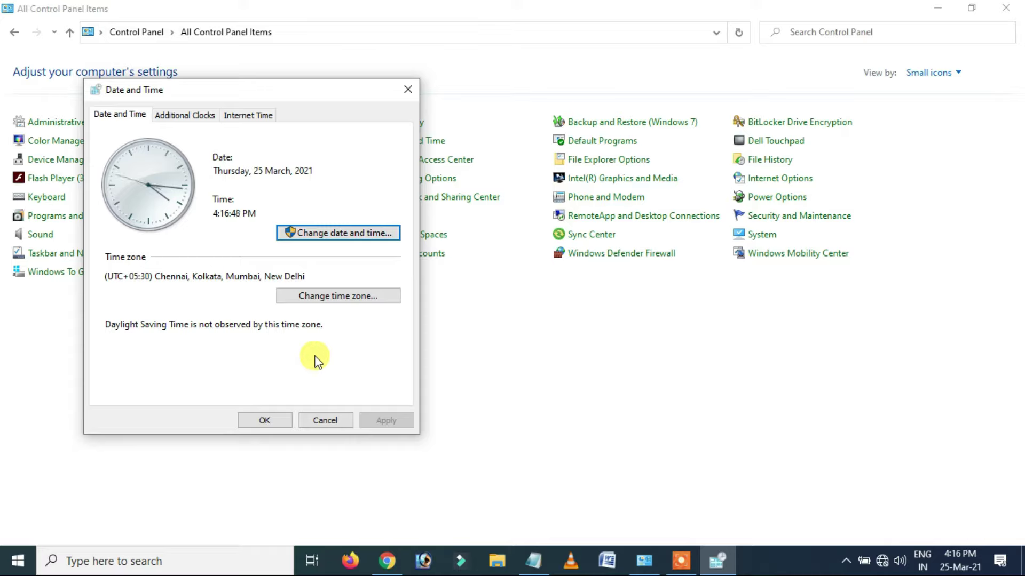
Look through the available time zones and set the computer to (UTC+05:30) Chennai, Kolkata, Mumbai, New Delhi
click(342, 302)
click(180, 178)
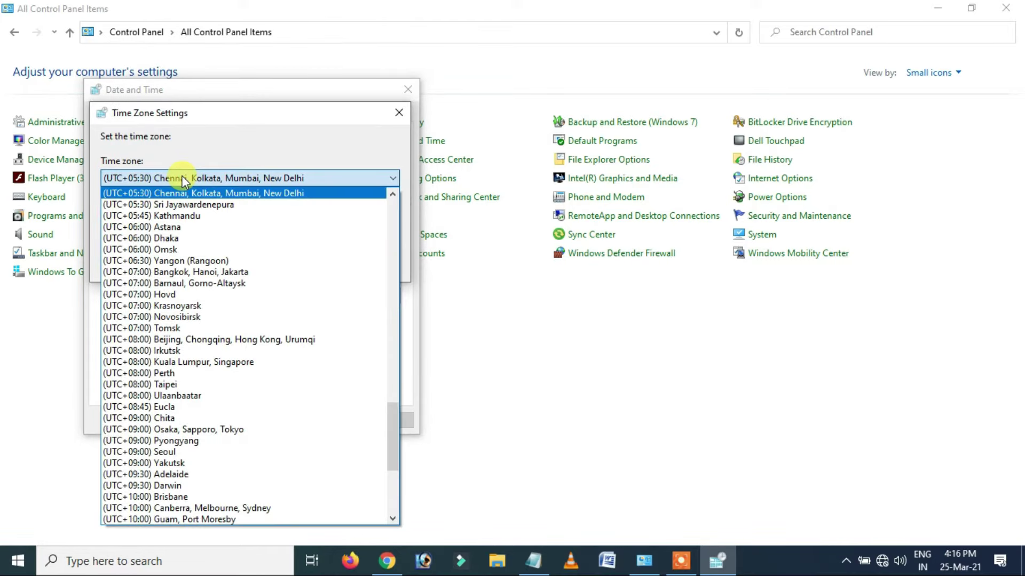
scroll(233, 320, up, 5)
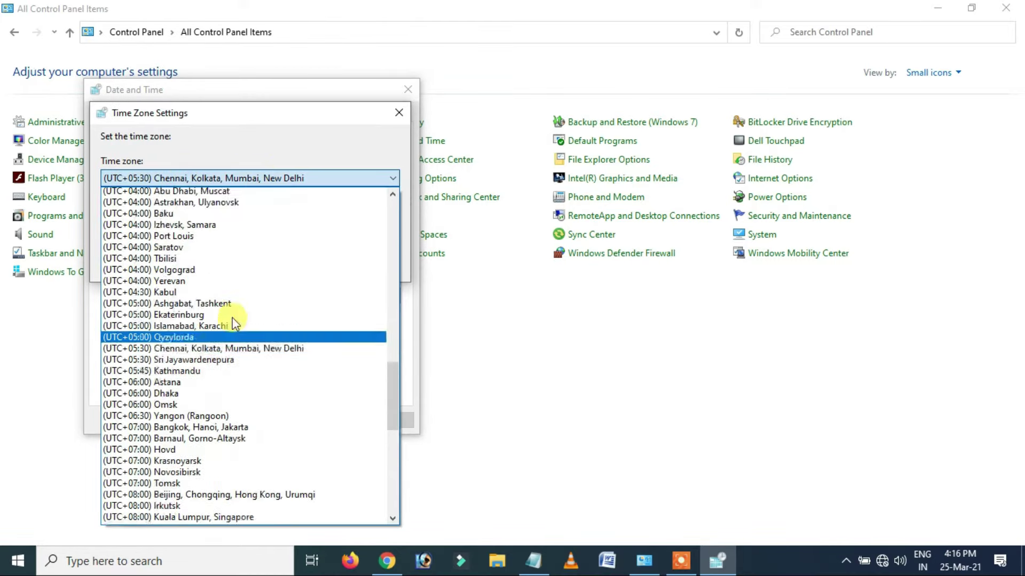
scroll(233, 322, up, 20)
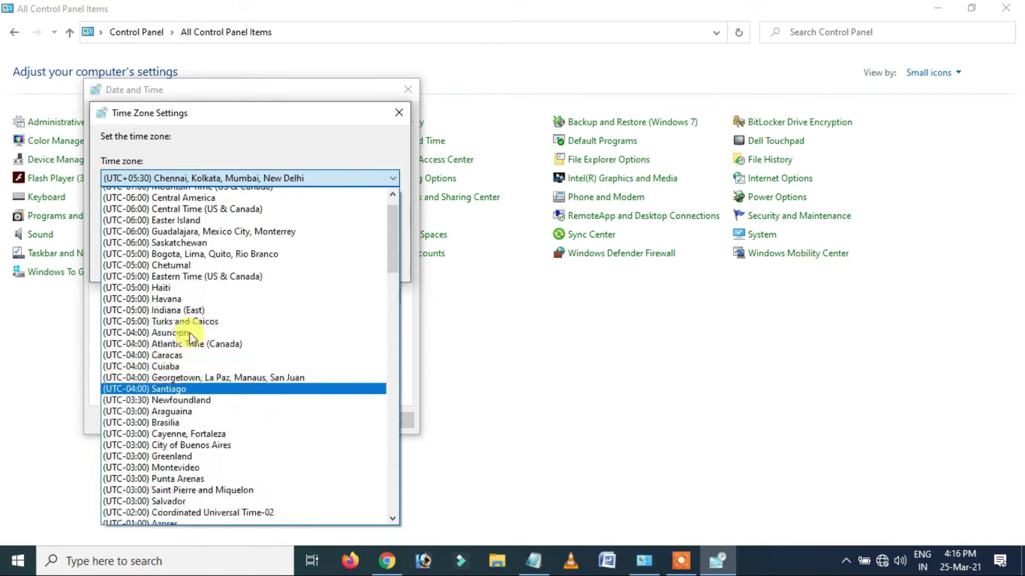
scroll(190, 336, up, 5)
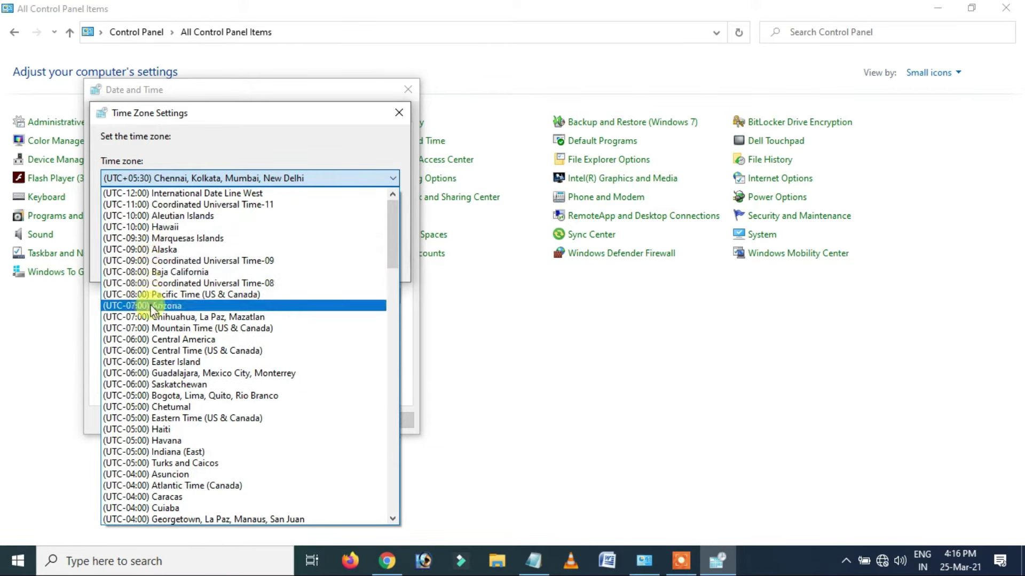
scroll(178, 411, down, 1)
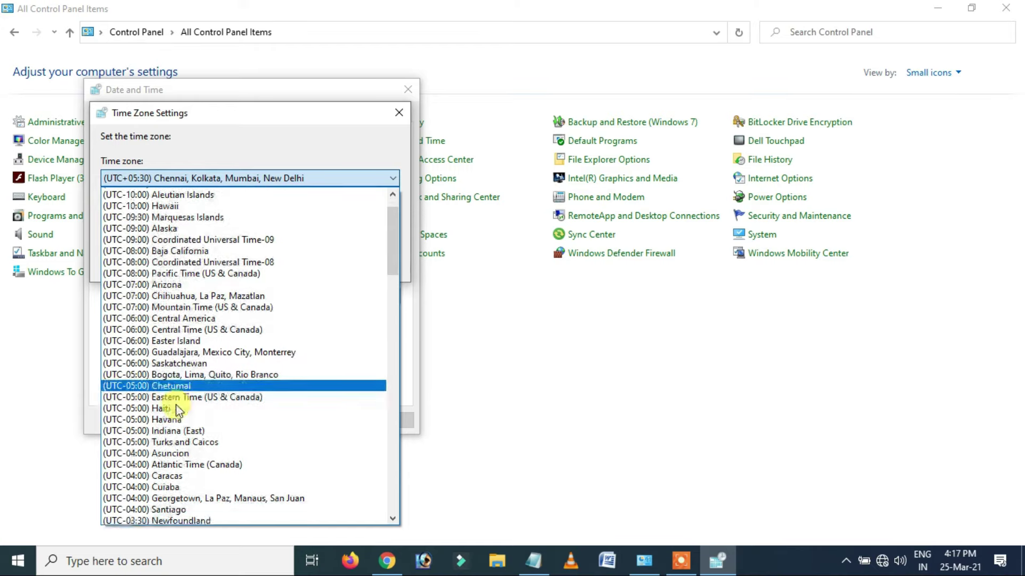
scroll(177, 408, down, 2)
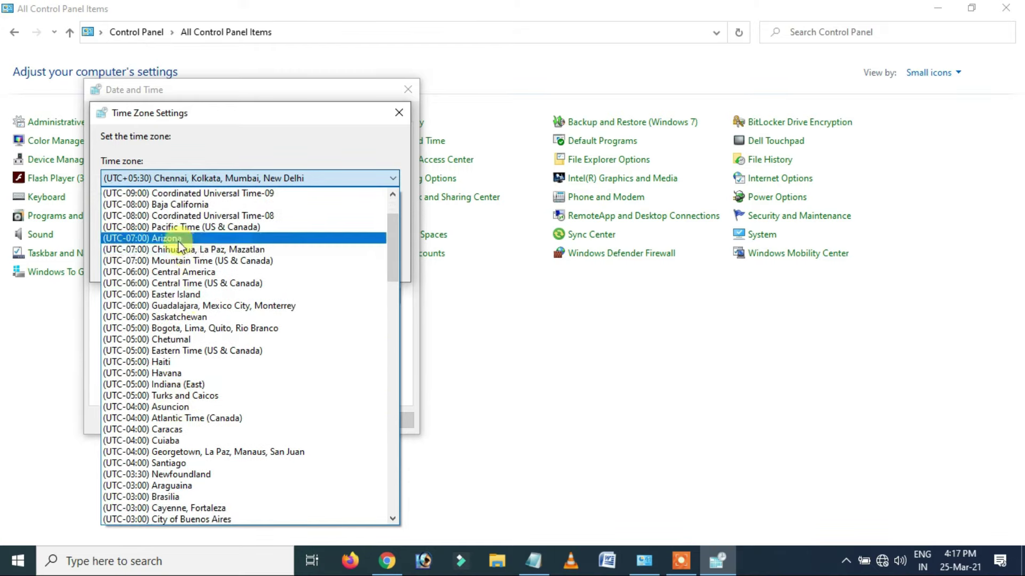
scroll(196, 418, down, 11)
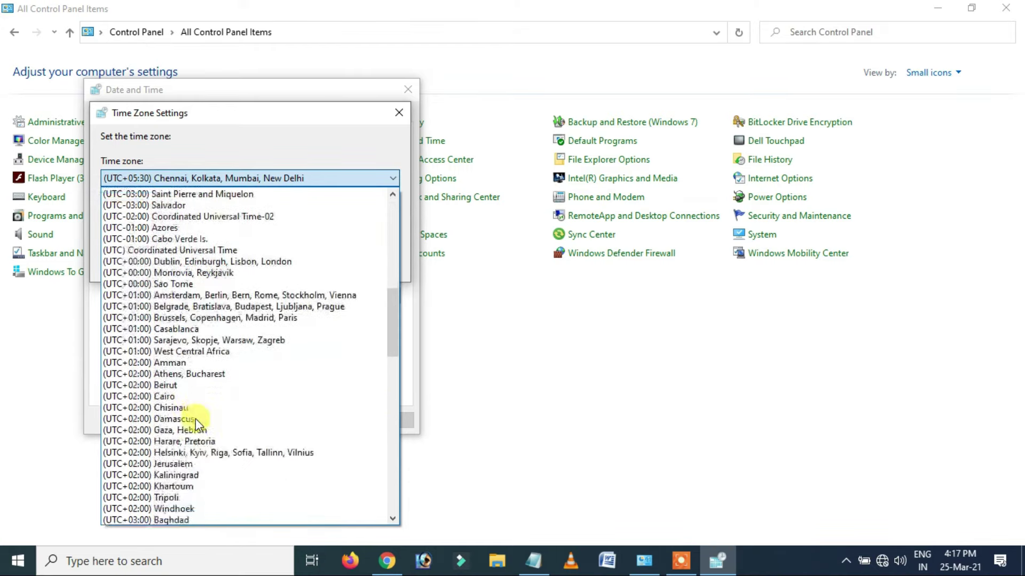
scroll(195, 418, down, 15)
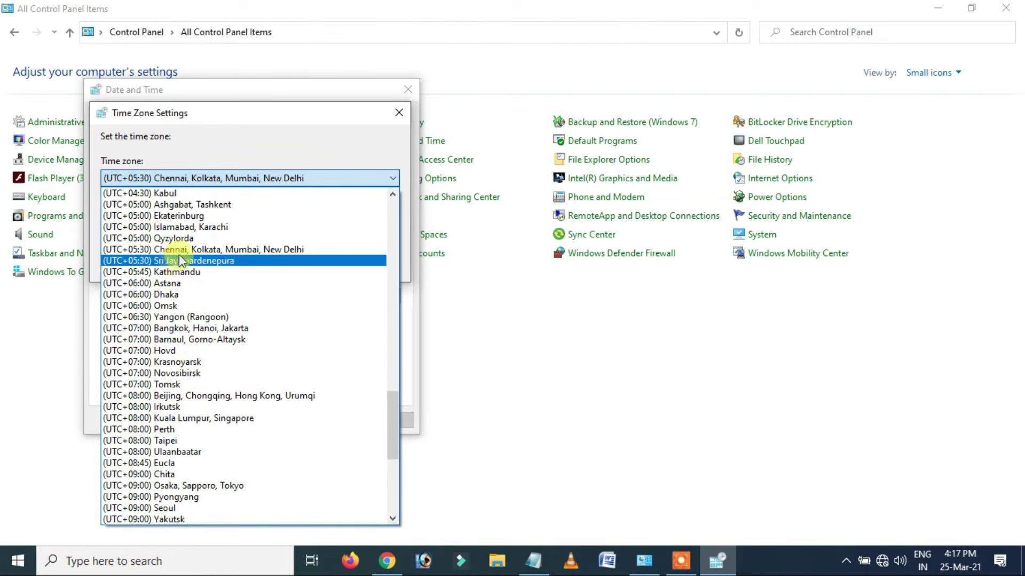
click(308, 250)
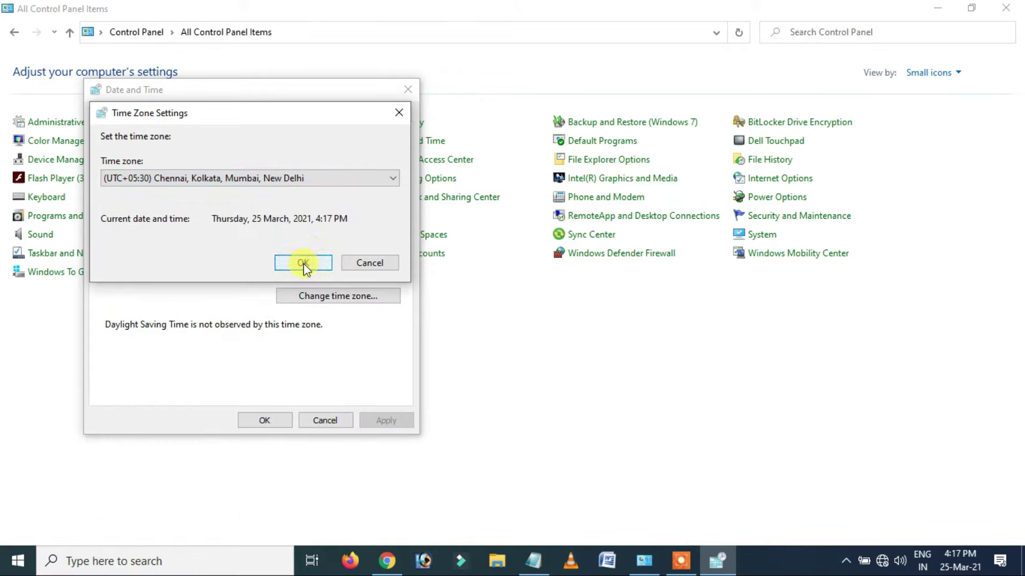
click(303, 263)
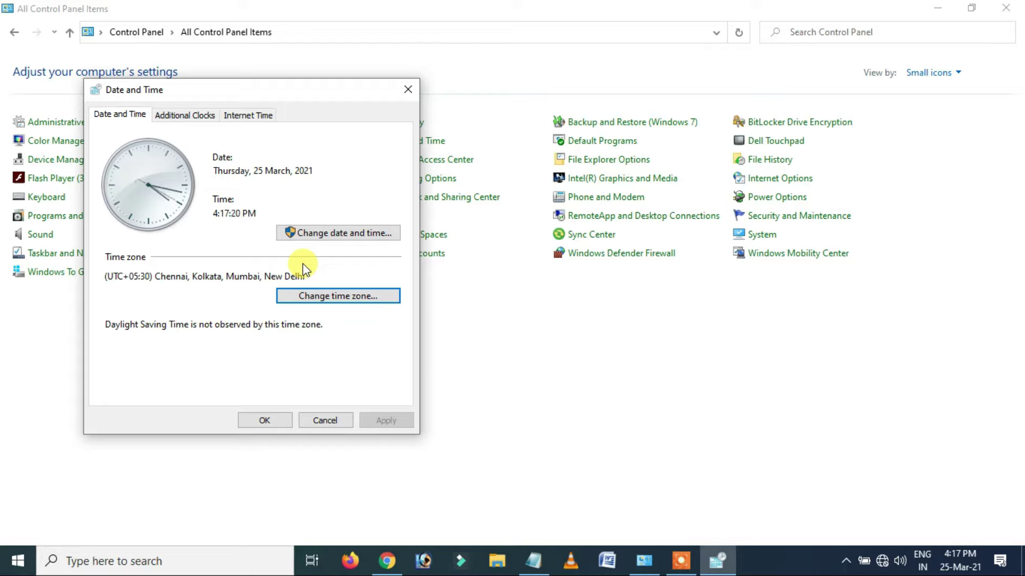
View the additional clocks options and open the Internet time settings for editing
click(188, 118)
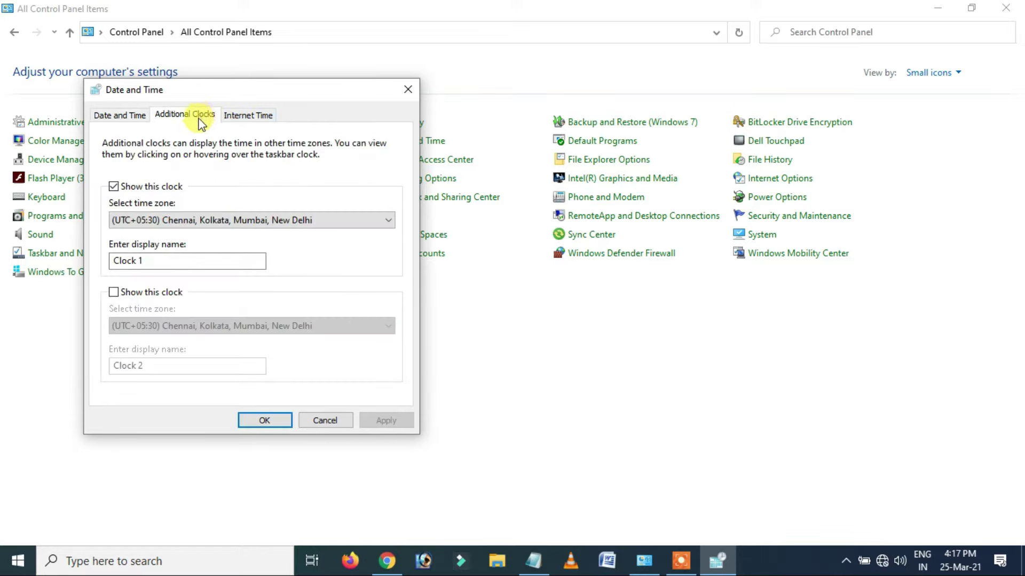
click(239, 117)
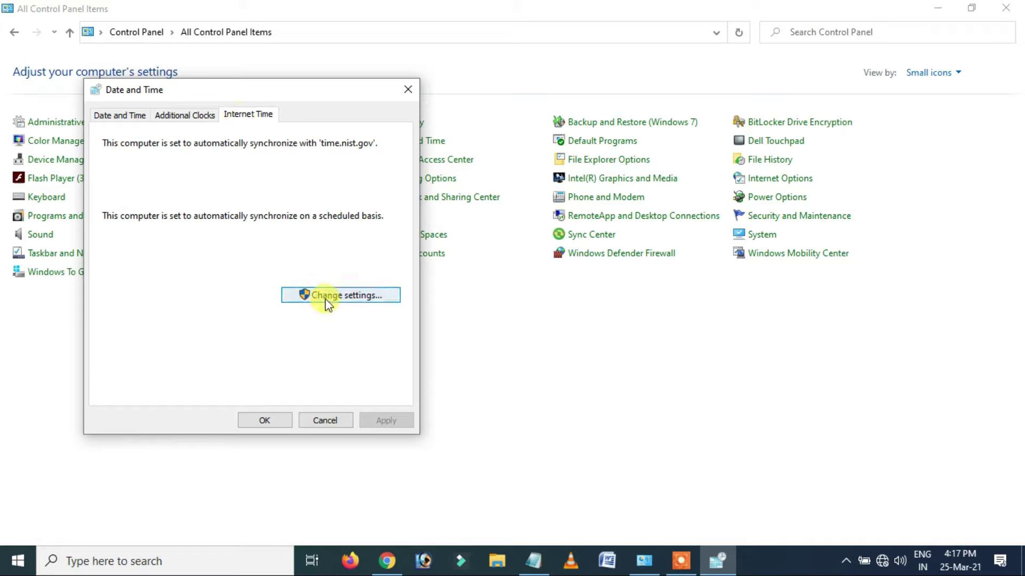
click(366, 297)
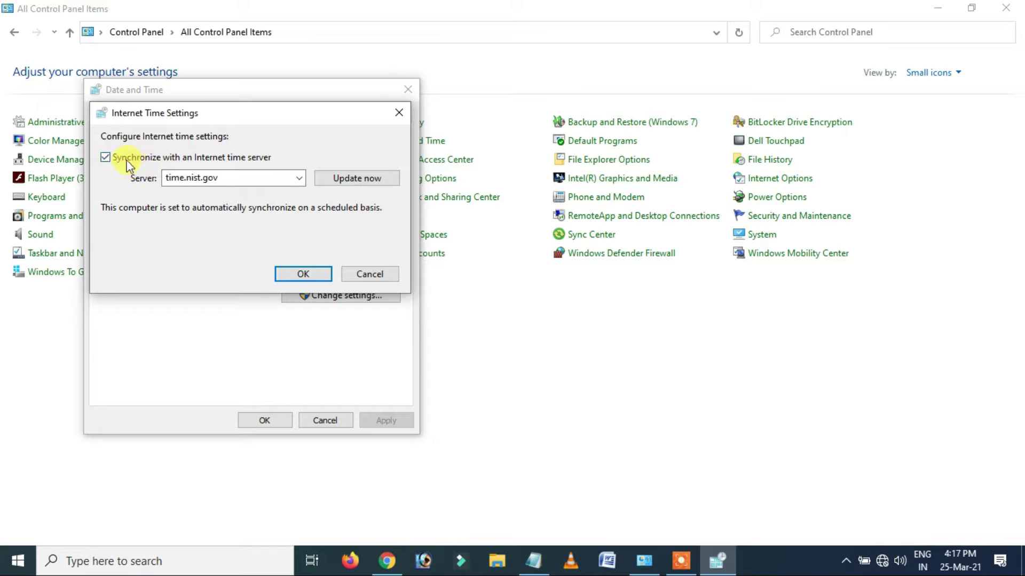
With Internet time synchronization enabled, update the clock from the time.nist.gov server and accept the Date and Time settings
click(106, 158)
click(106, 158)
drag(166, 178, 262, 182)
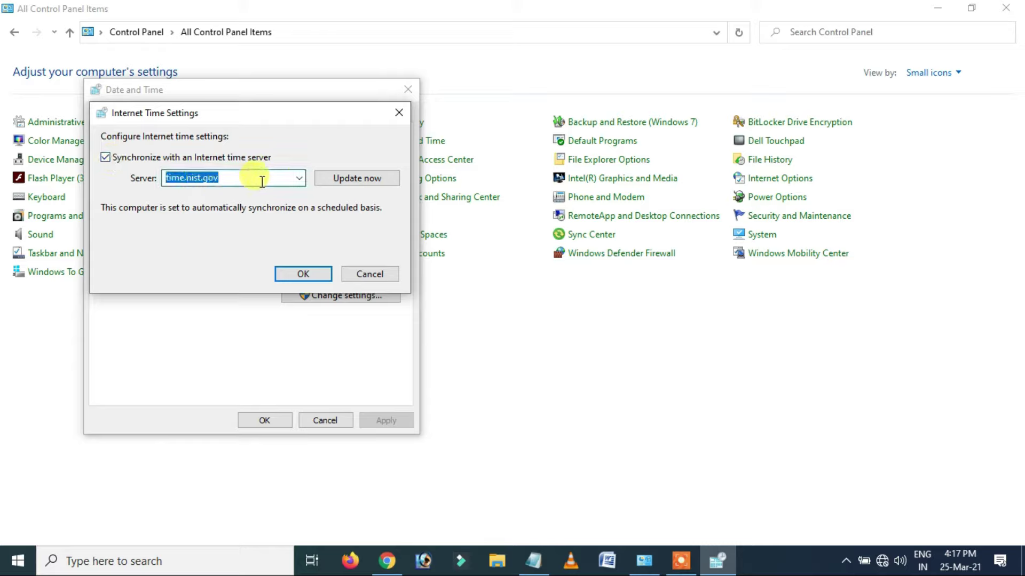
click(300, 181)
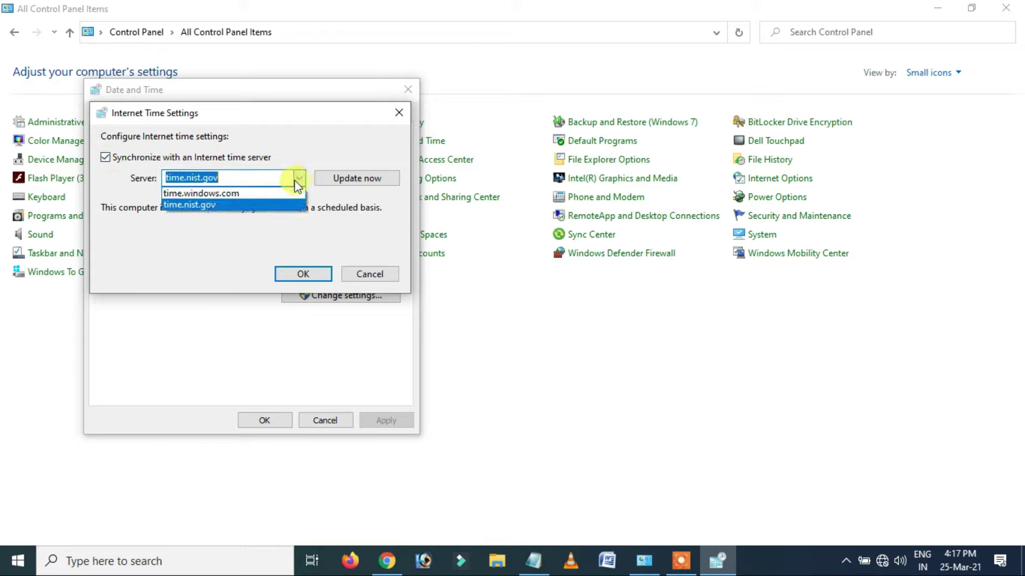
click(205, 205)
click(358, 179)
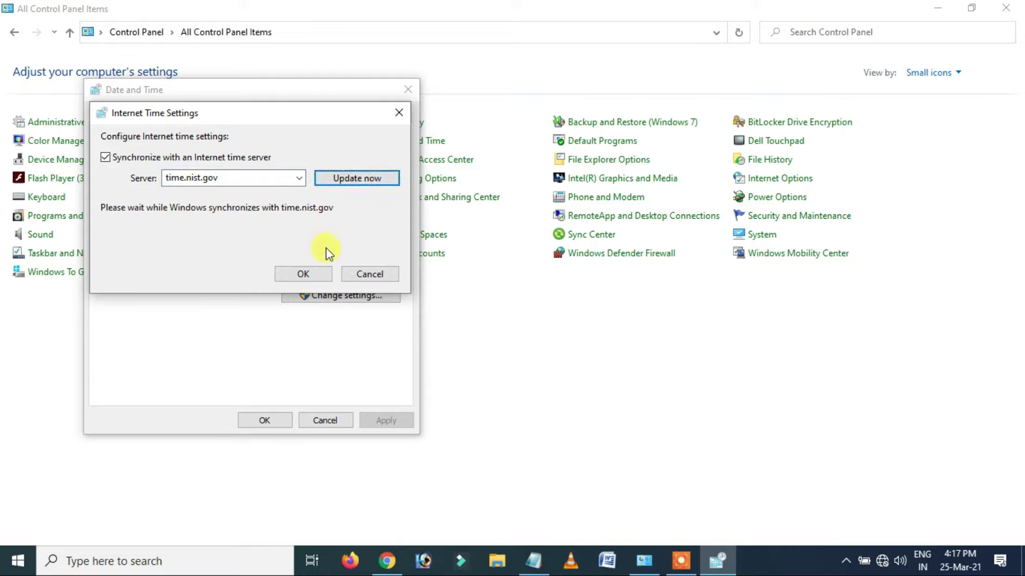
click(315, 280)
click(255, 421)
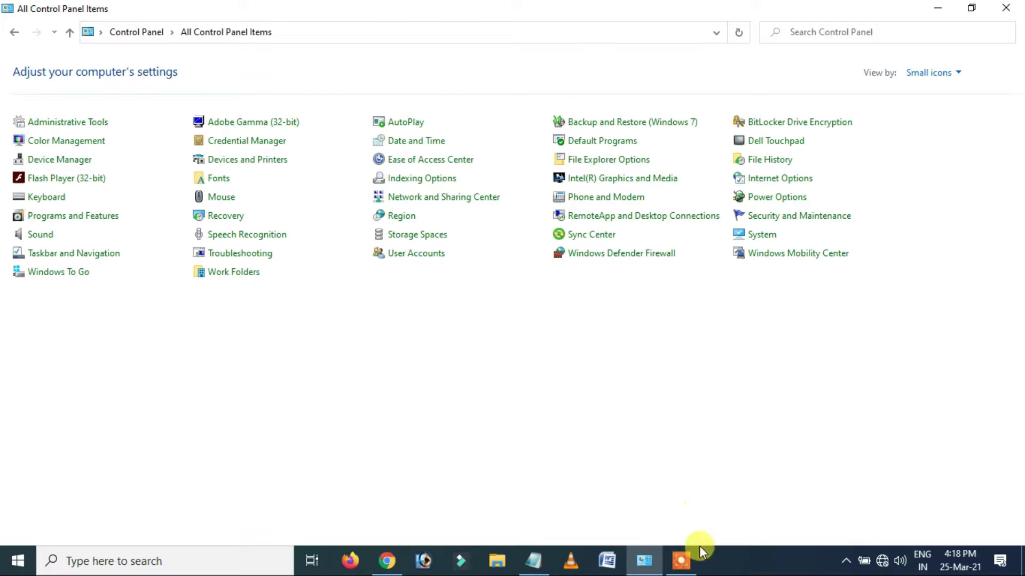
Search Windows for "ser", minimize Control Panel, and open the Services console
click(75, 557)
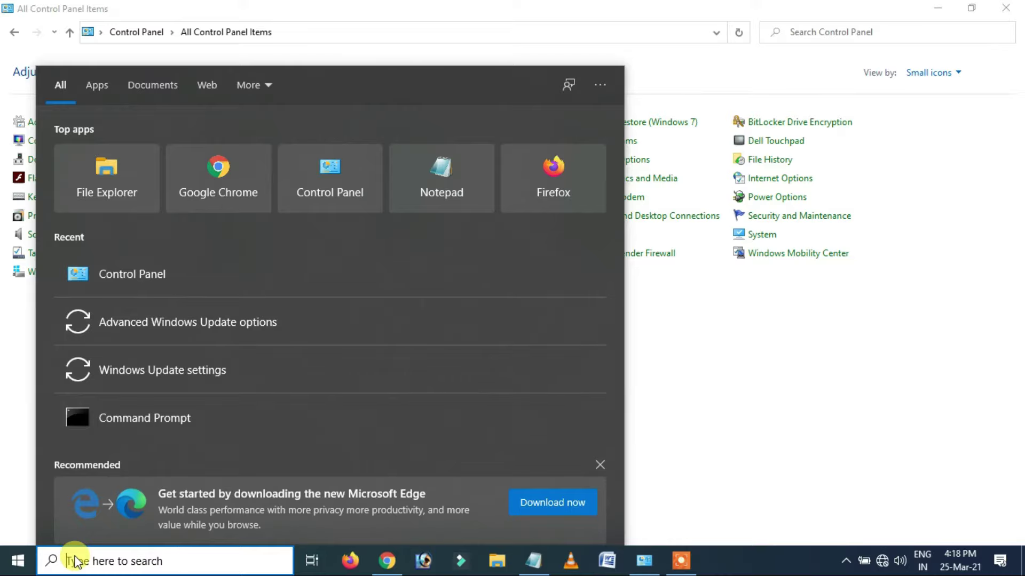
text(ser)
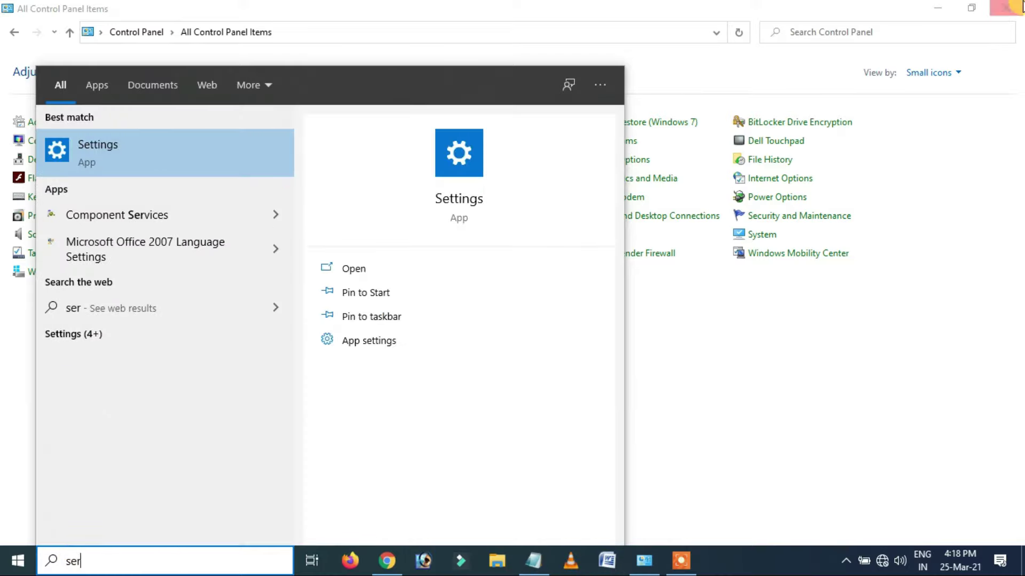
click(937, 8)
click(938, 8)
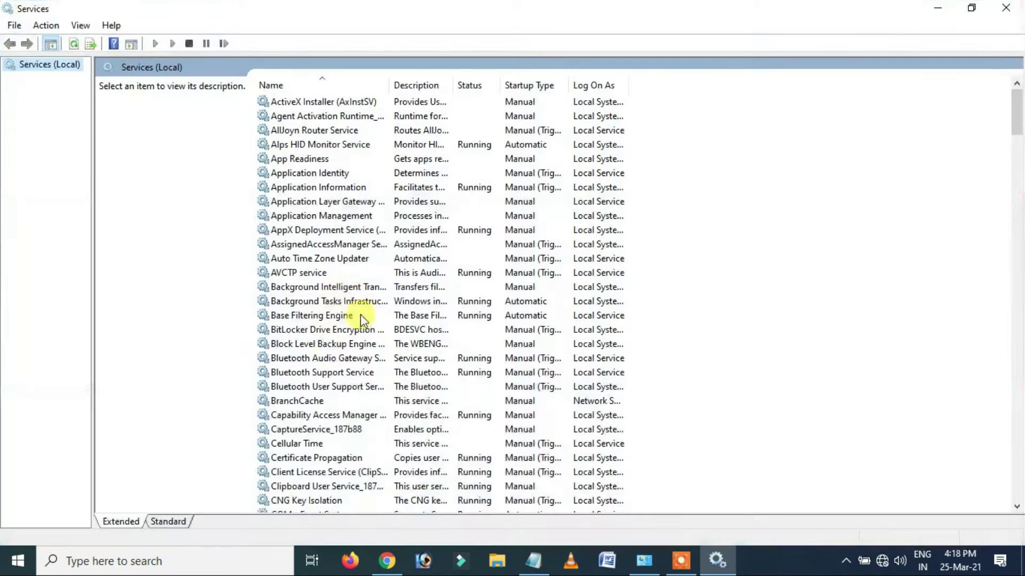
Find MFS100 Client Service in the list of local services and view the actions available for it
scroll(341, 362, down, 15)
scroll(331, 304, down, 4)
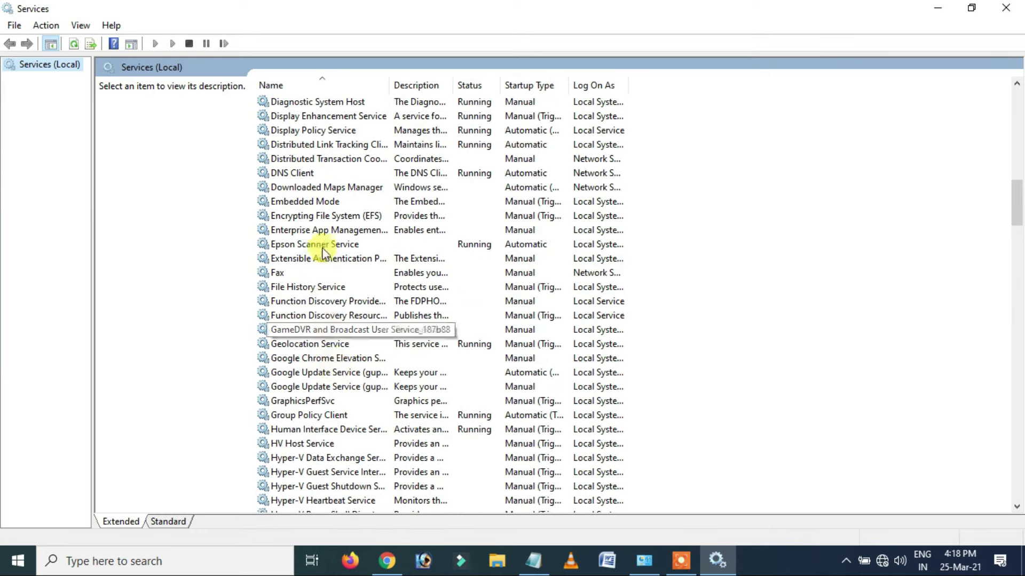
scroll(307, 331, down, 1)
scroll(298, 283, down, 20)
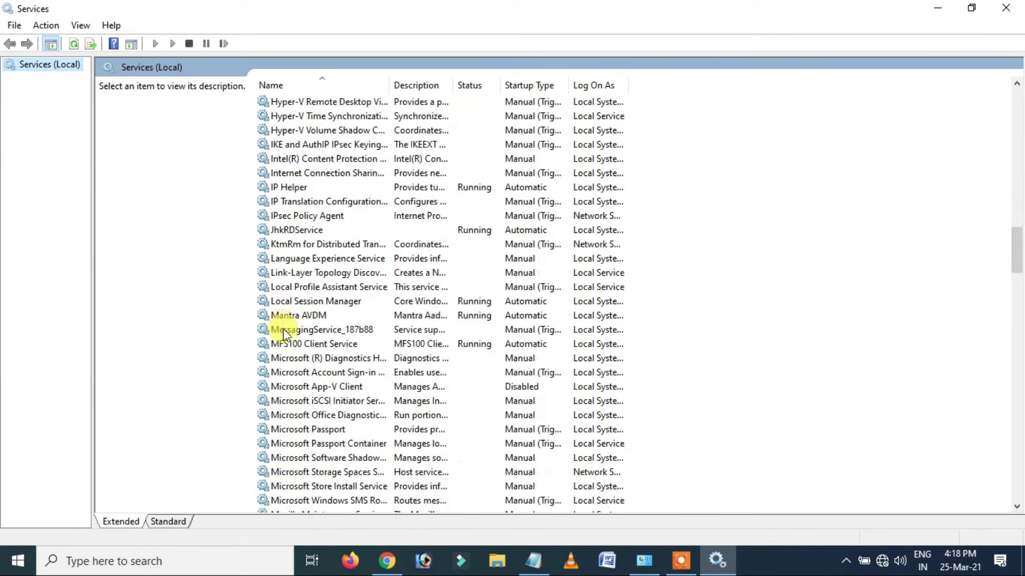
scroll(296, 361, down, 4)
scroll(296, 365, up, 14)
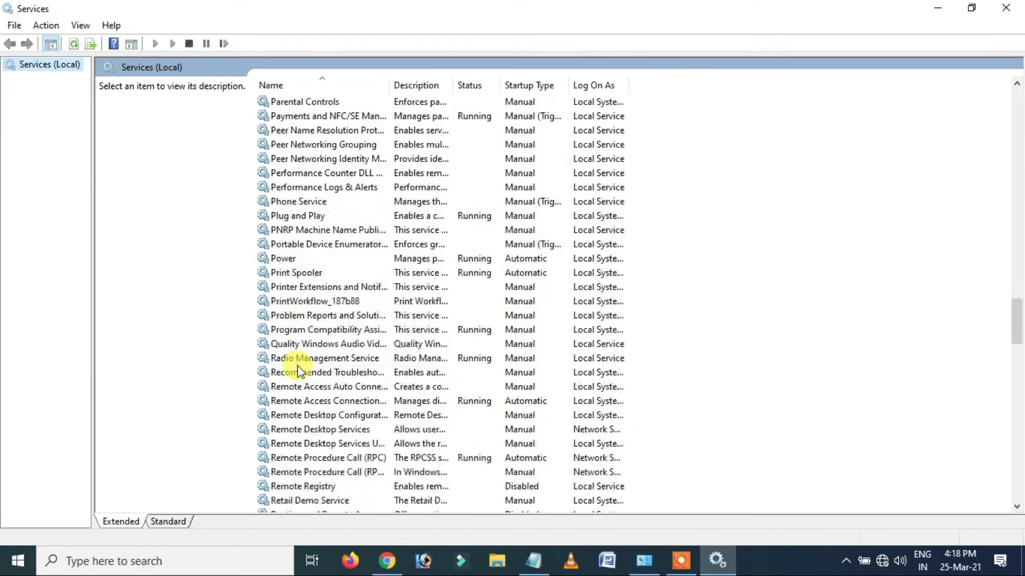
scroll(306, 306, up, 2)
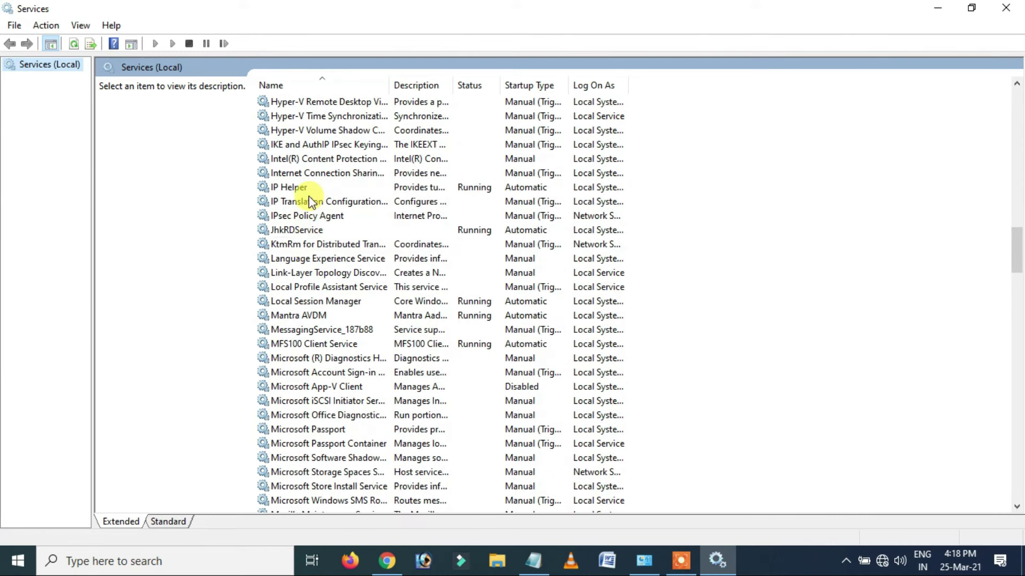
click(325, 344)
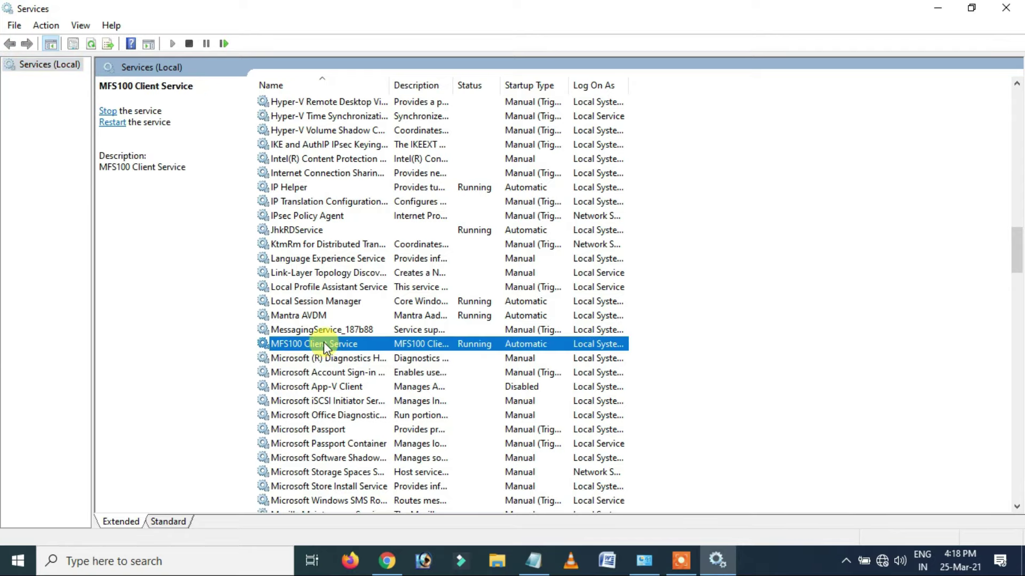
right_click(323, 345)
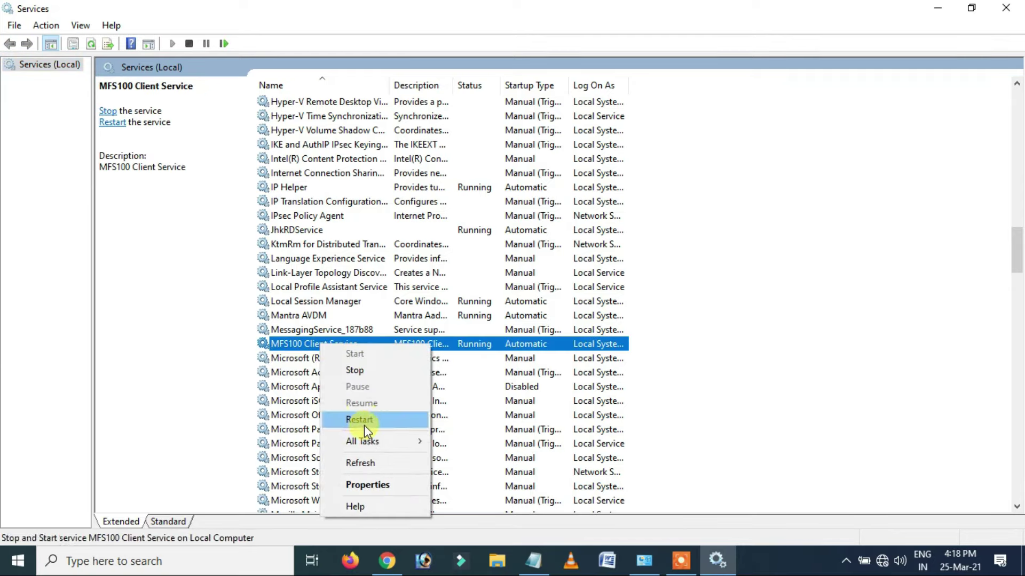
click(284, 346)
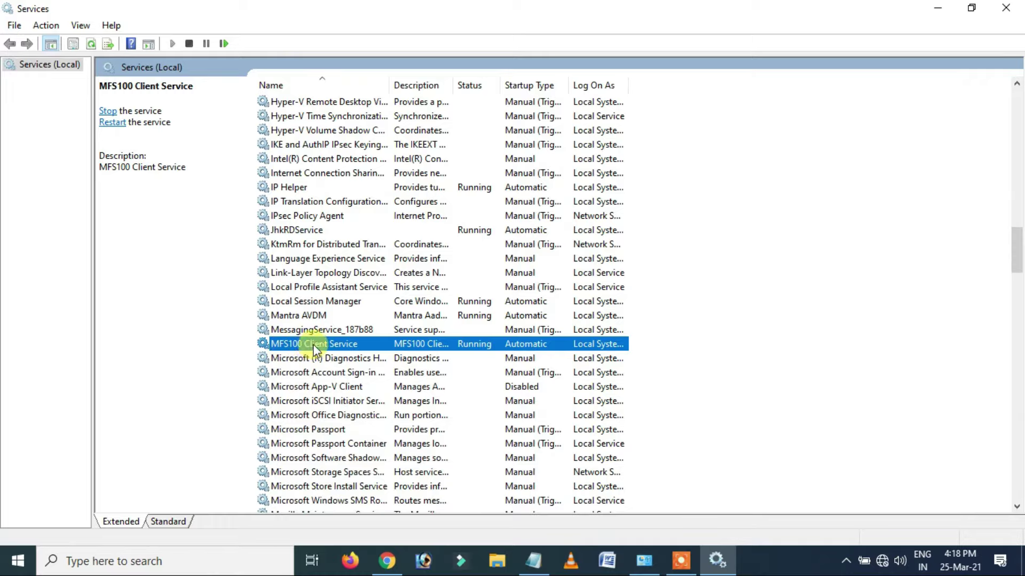
View the actions available for the Mantra AVDM service and minimize the Services window
click(310, 315)
right_click(309, 313)
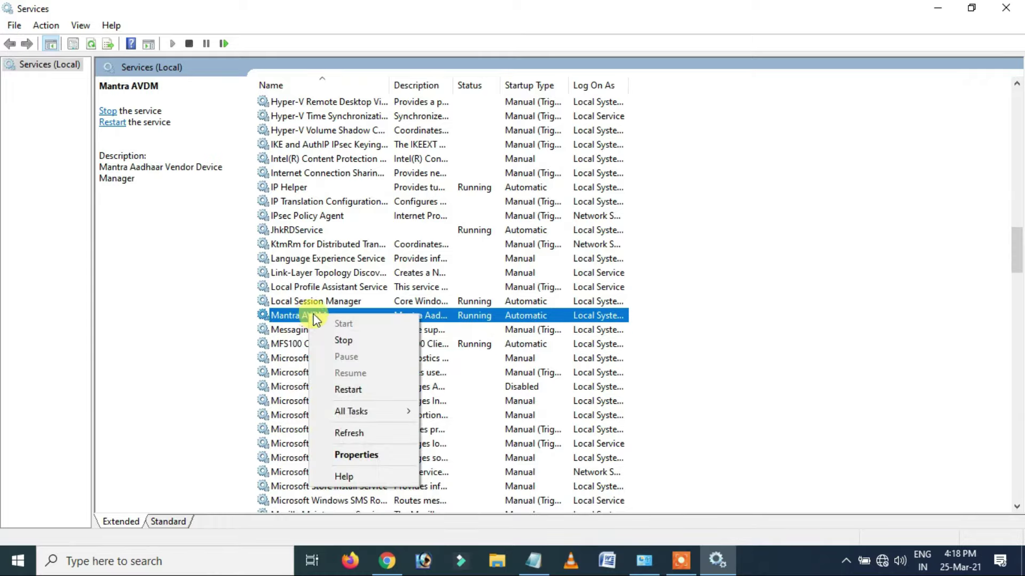
click(933, 6)
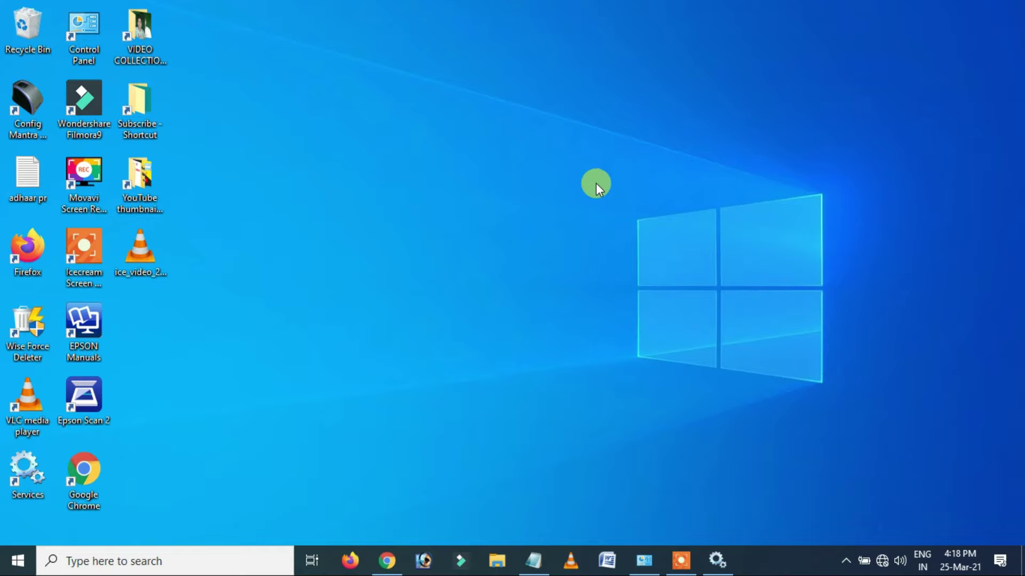
Switch back to Control Panel and open Programs and Features
click(644, 560)
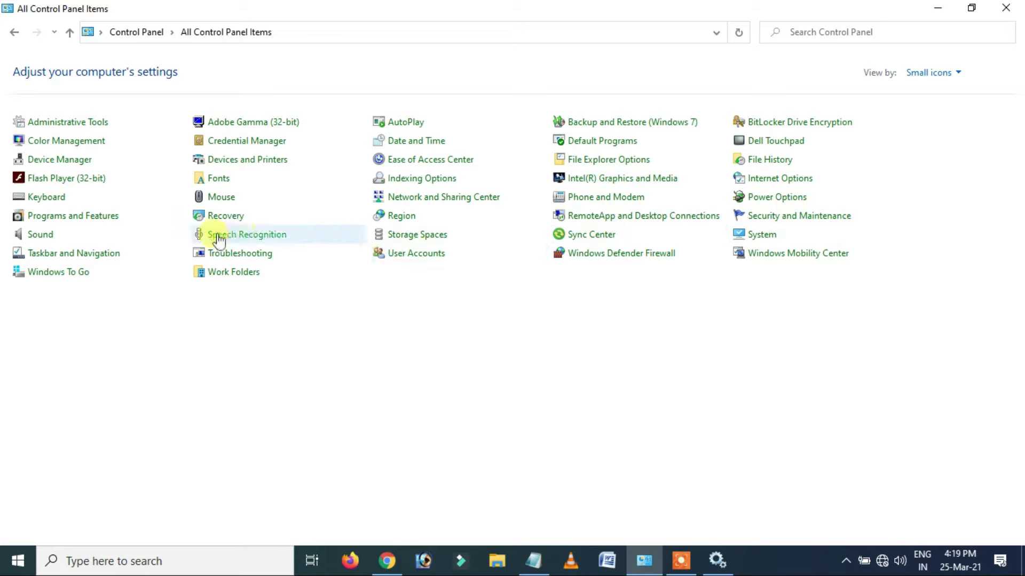
click(98, 220)
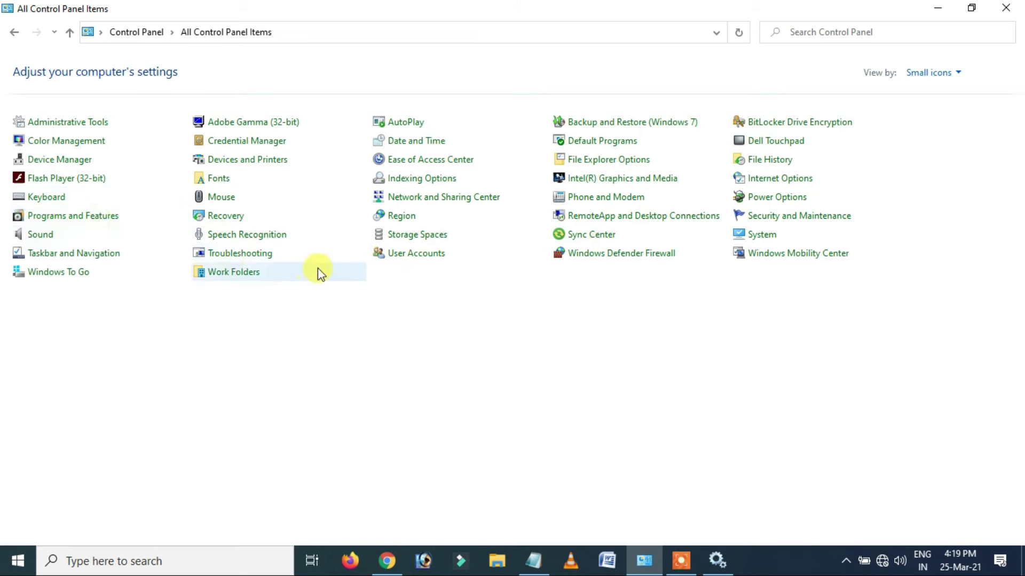